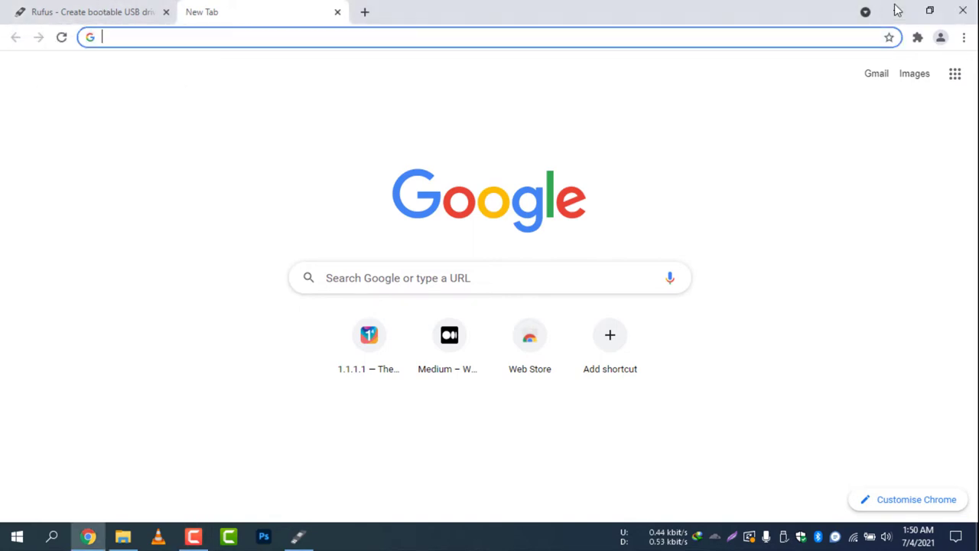
Go to the rufus.ie tab and scroll to its Download section.
click(97, 8)
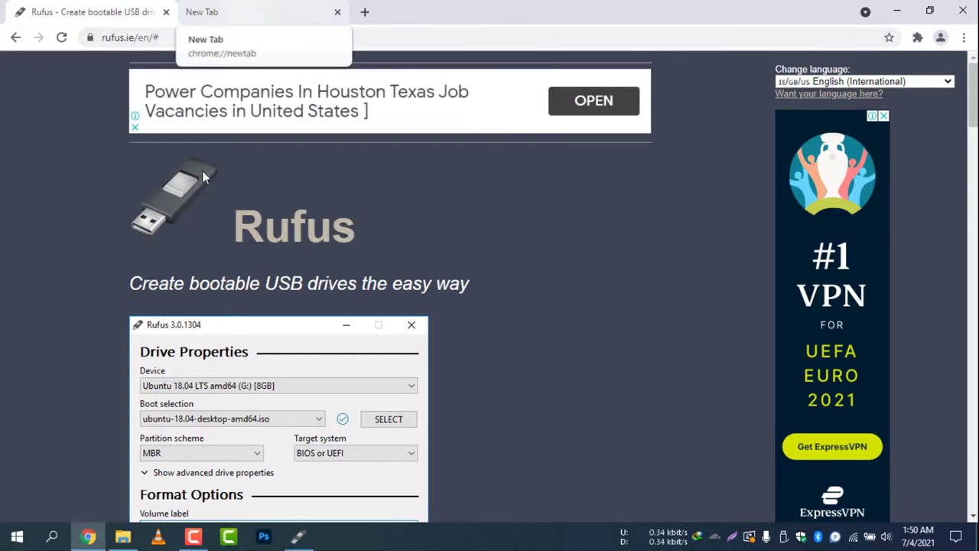
scroll(477, 334, down, 20)
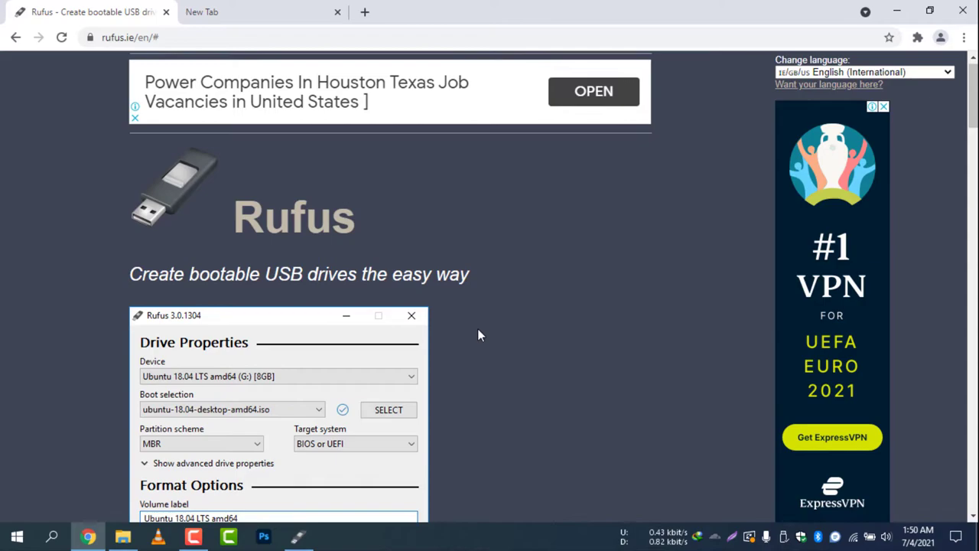
scroll(477, 334, up, 20)
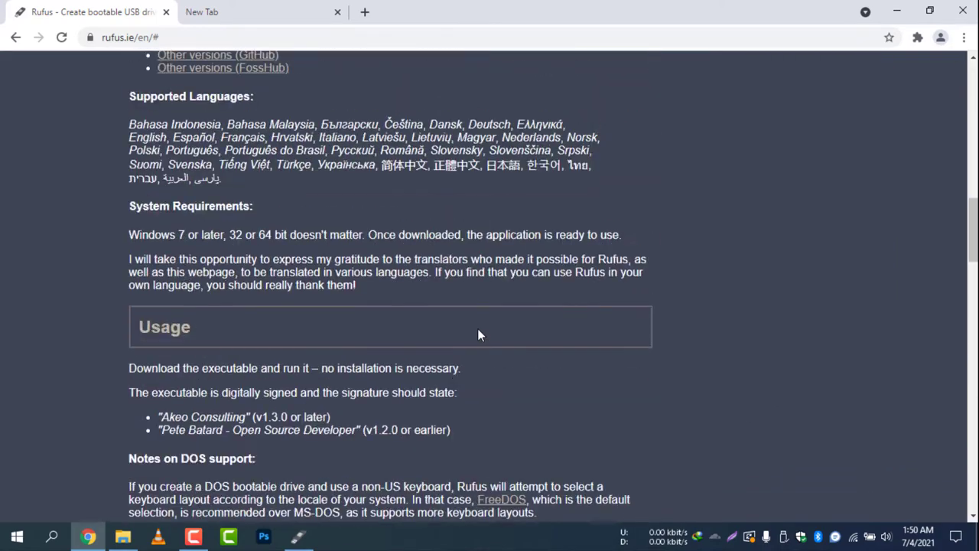
scroll(478, 333, down, 5)
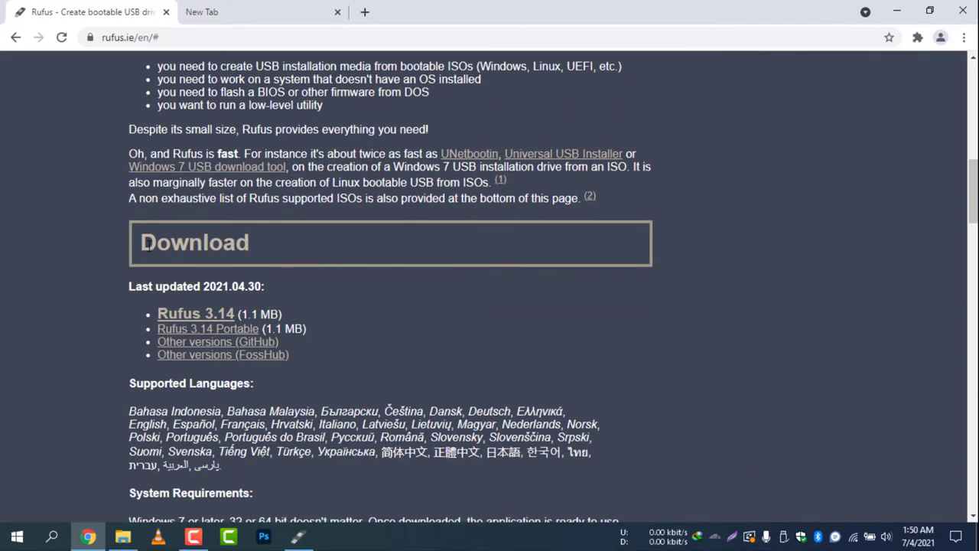
drag(146, 243, 208, 243)
click(223, 258)
Send Rufus 3.14 to the download manager and close the empty New Tab.
click(201, 315)
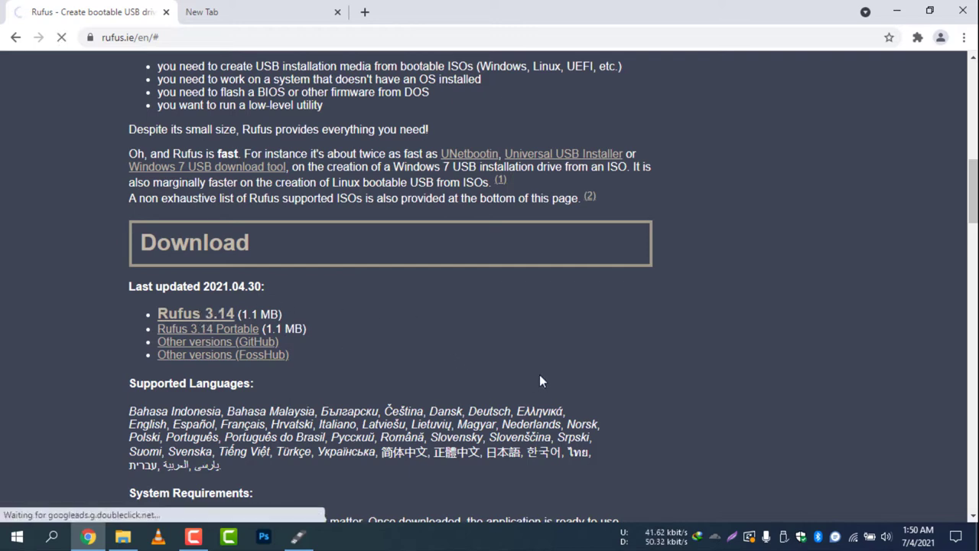
click(564, 326)
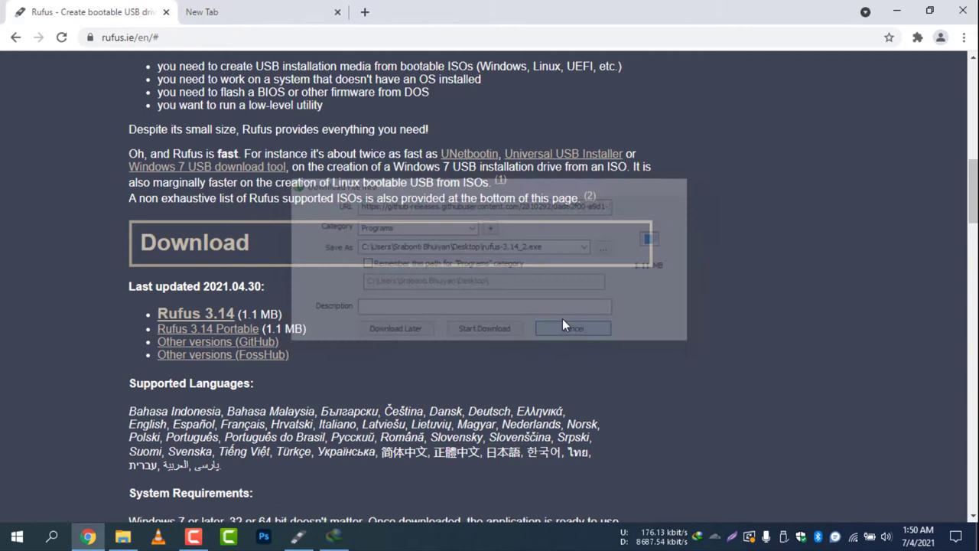
scroll(562, 318, up, 10)
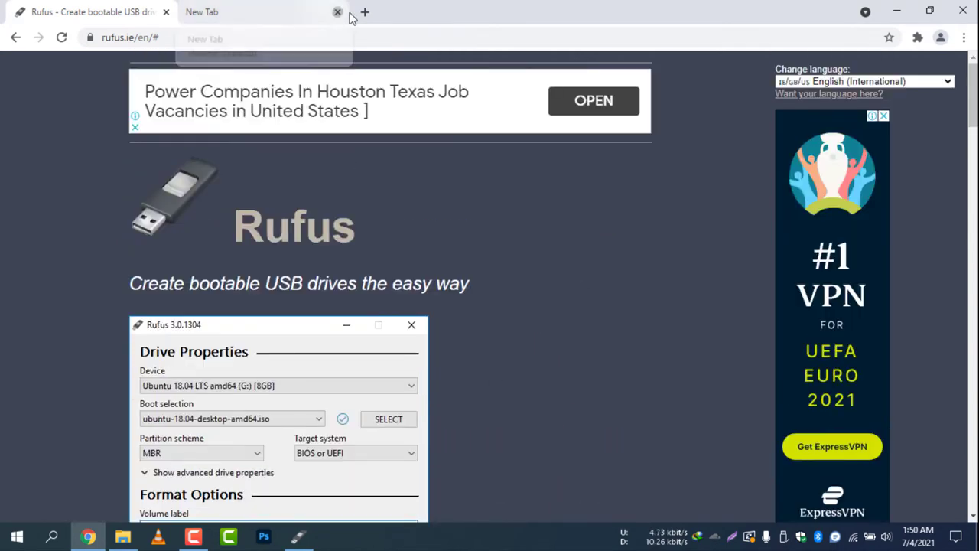
click(338, 12)
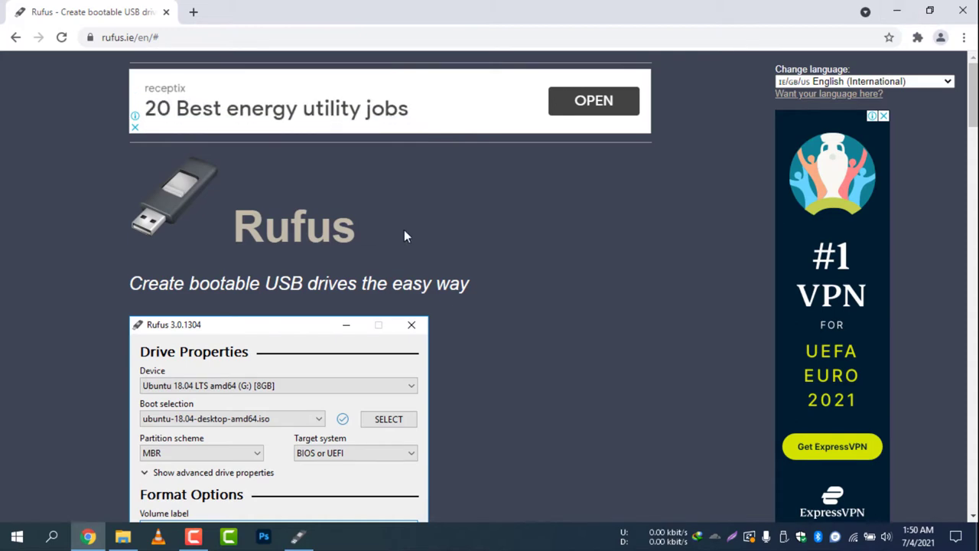
Minimize Chrome and launch the Rufus exe from the desktop, dismissing the instance warning.
click(898, 11)
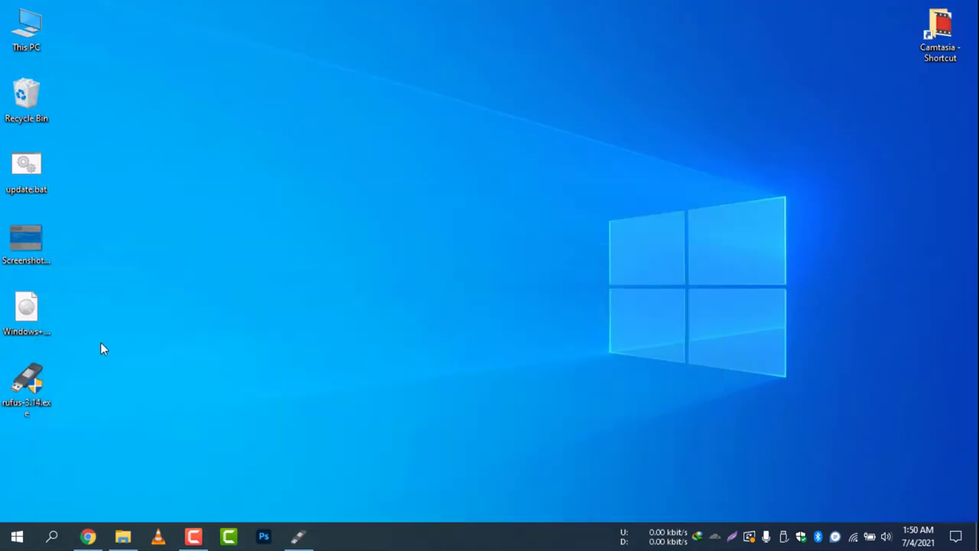
double_click(29, 374)
click(602, 317)
drag(321, 63, 371, 75)
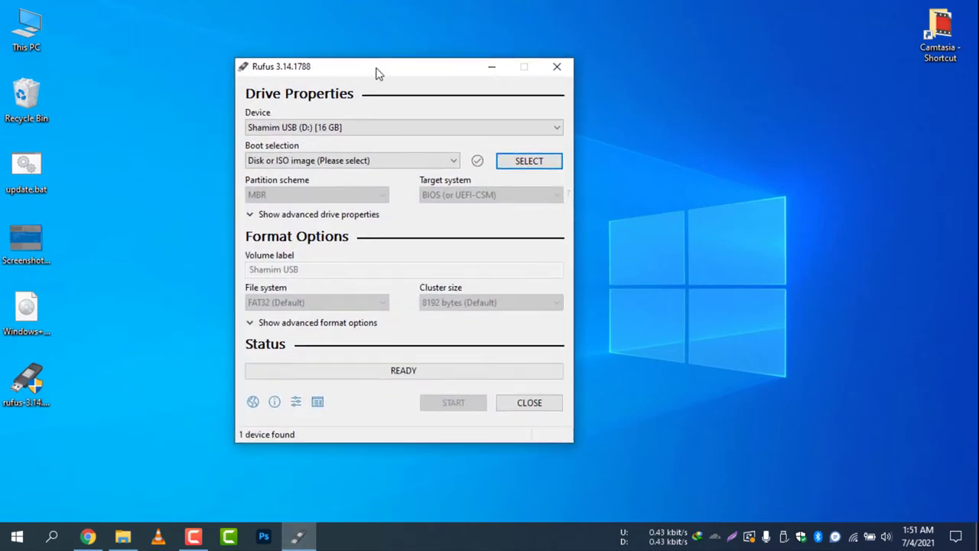
Keep the 16 GB USB drive as device, set boot selection to Disk or ISO image, and find the Windows 11 ISO.
click(390, 130)
click(384, 127)
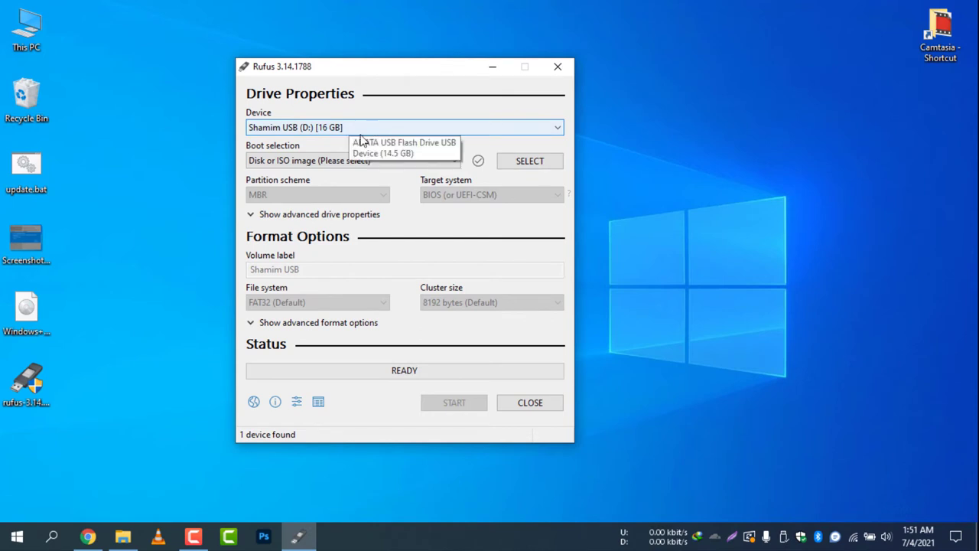
click(348, 163)
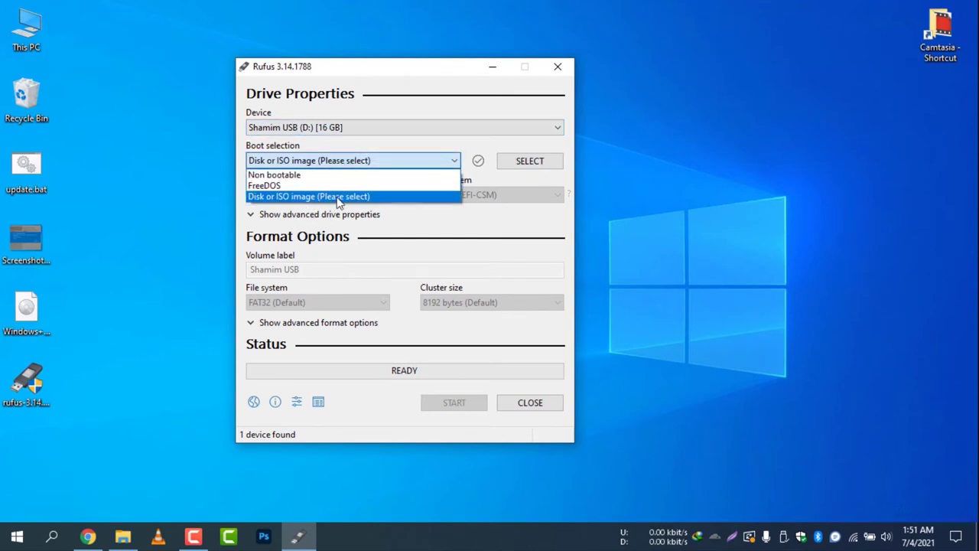
click(339, 196)
click(549, 164)
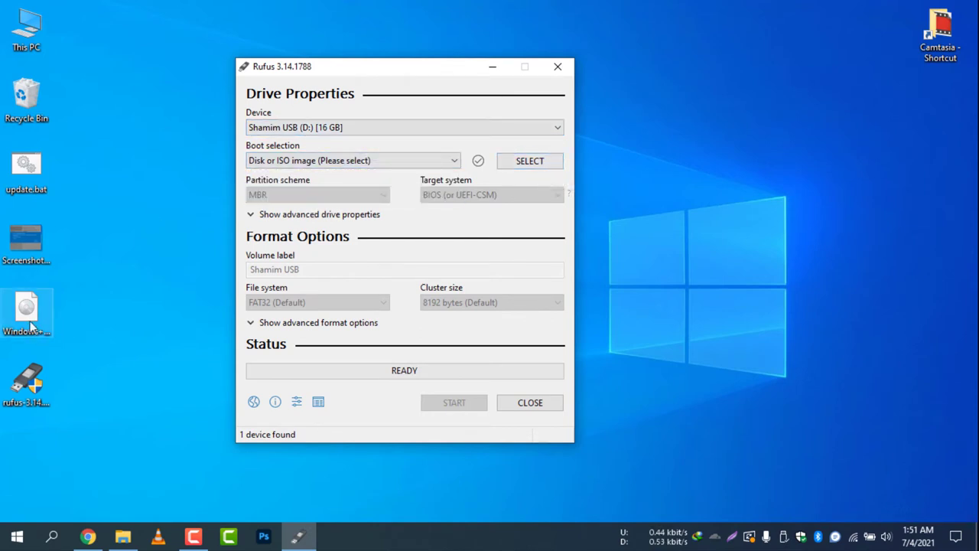
drag(383, 75, 460, 84)
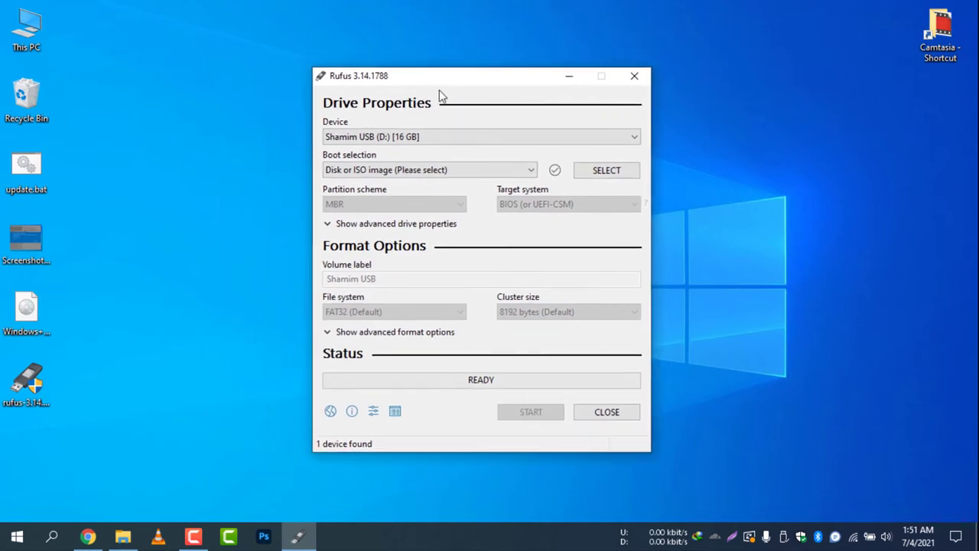
click(206, 314)
click(26, 310)
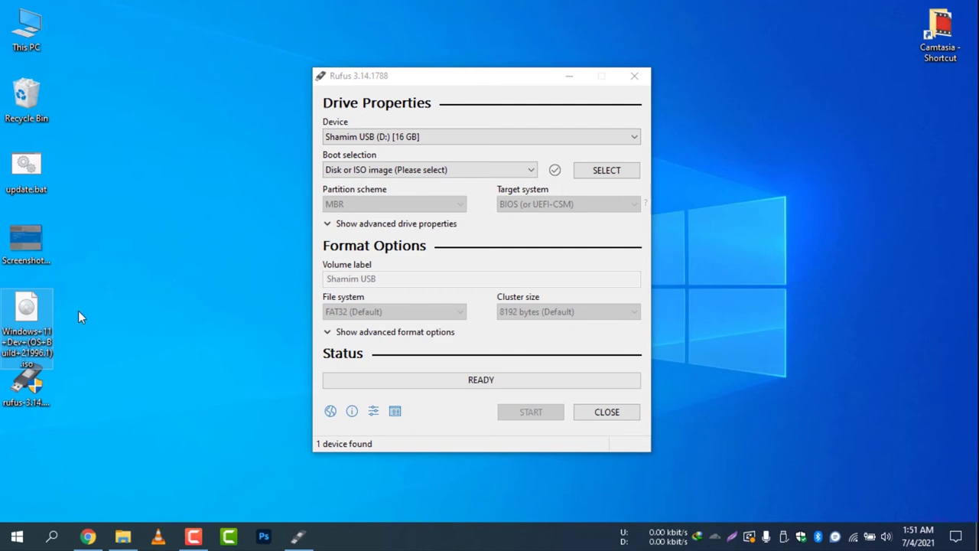
Load the Windows 11 ISO from the Desktop and set the volume label to 'Windows 11 Preview'.
click(604, 173)
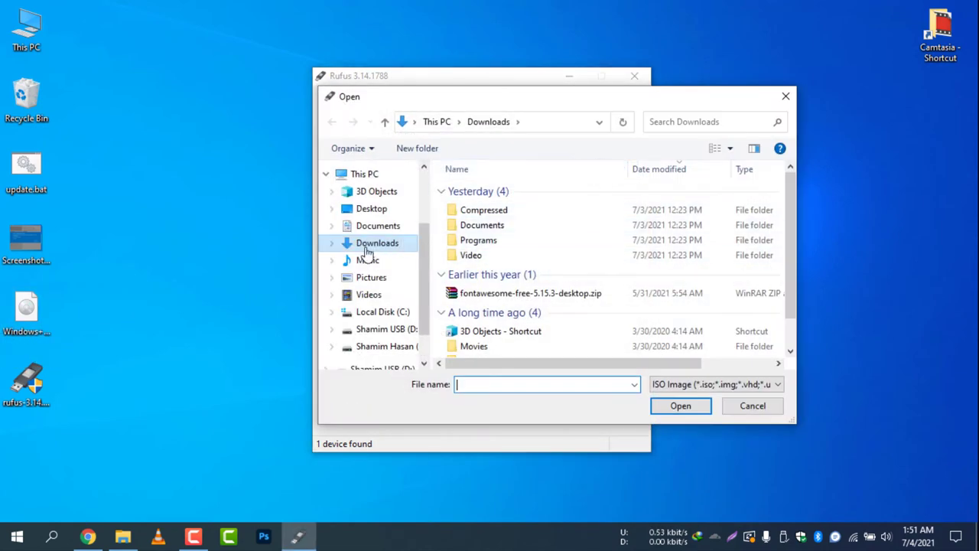
click(375, 209)
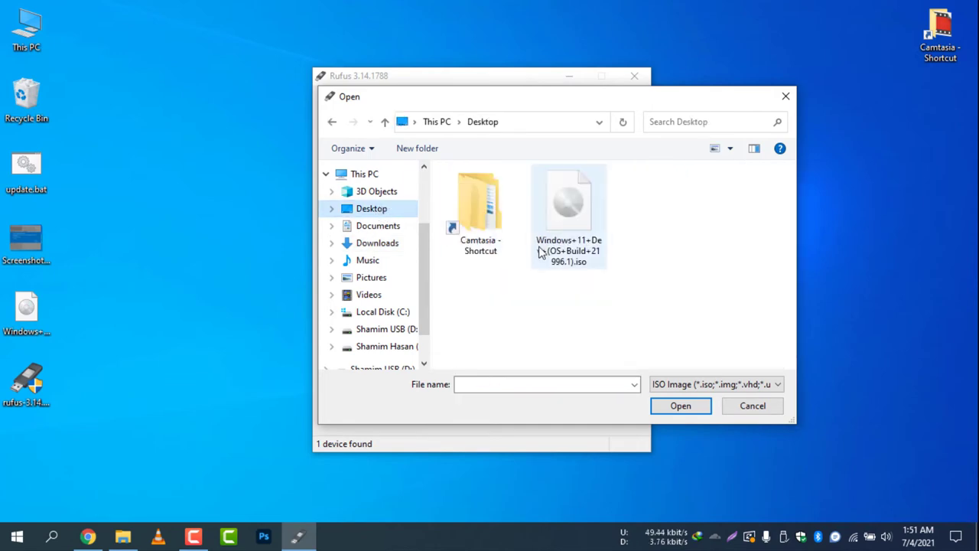
click(542, 249)
click(680, 407)
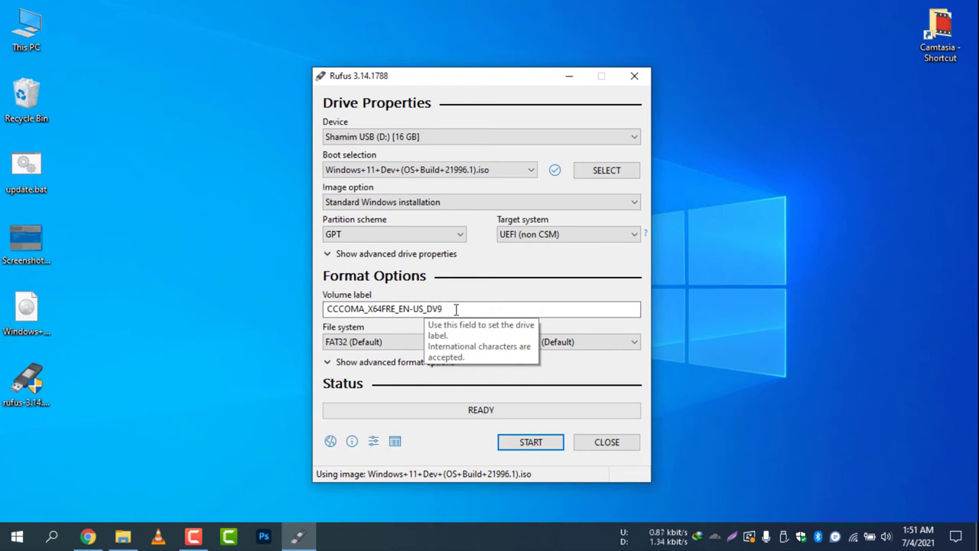
drag(456, 309, 291, 306)
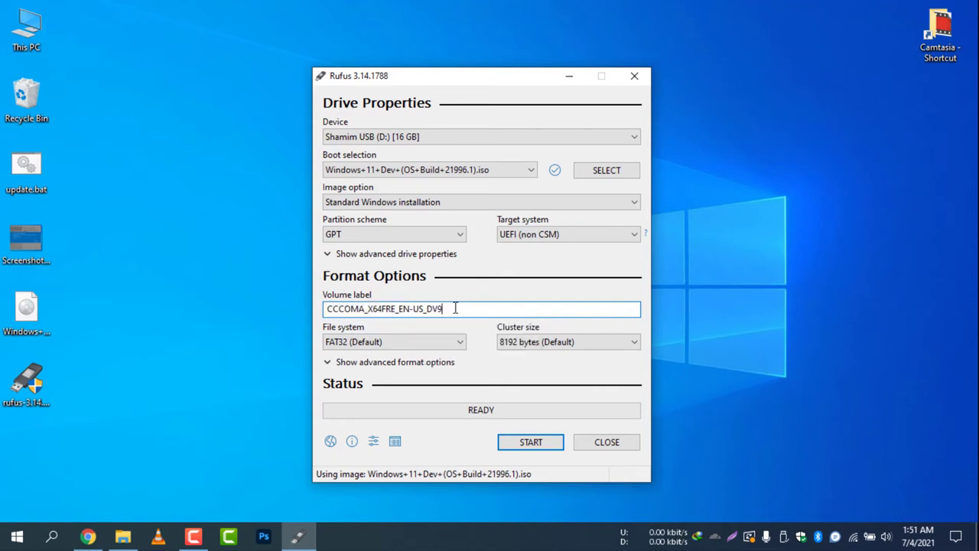
text(Windows 11)
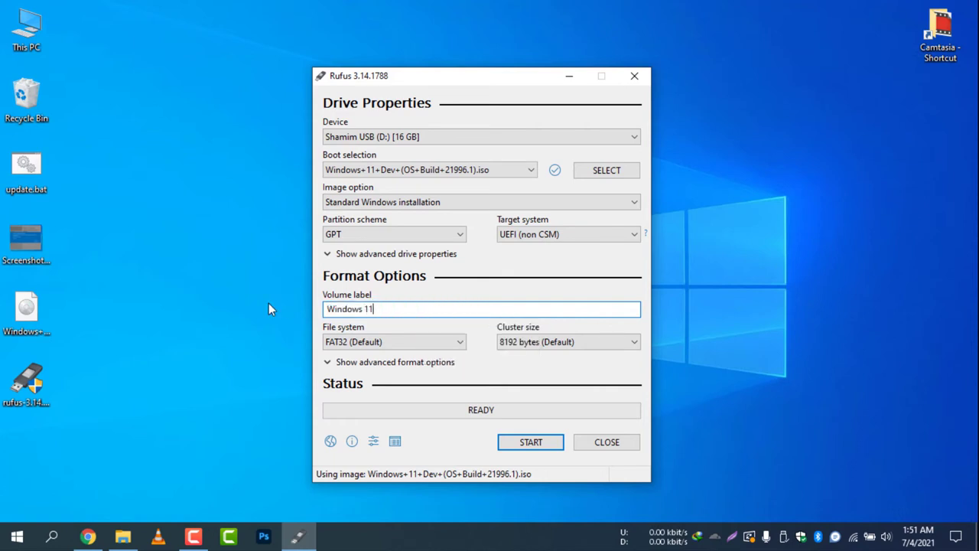
text( Preview)
Write the Windows 11 ISO to the USB drive, accept the data-erase warning, and close Rufus once READY.
click(530, 444)
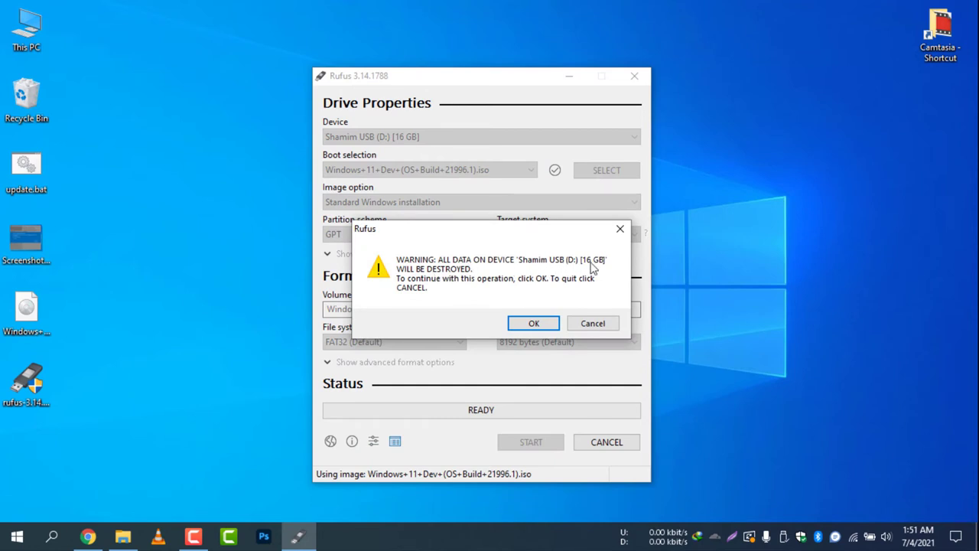
click(535, 323)
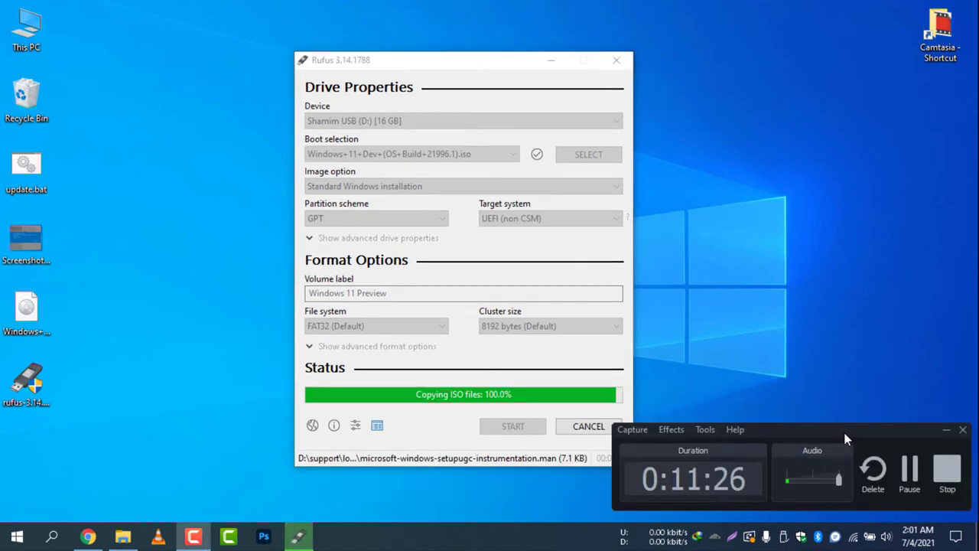
click(945, 430)
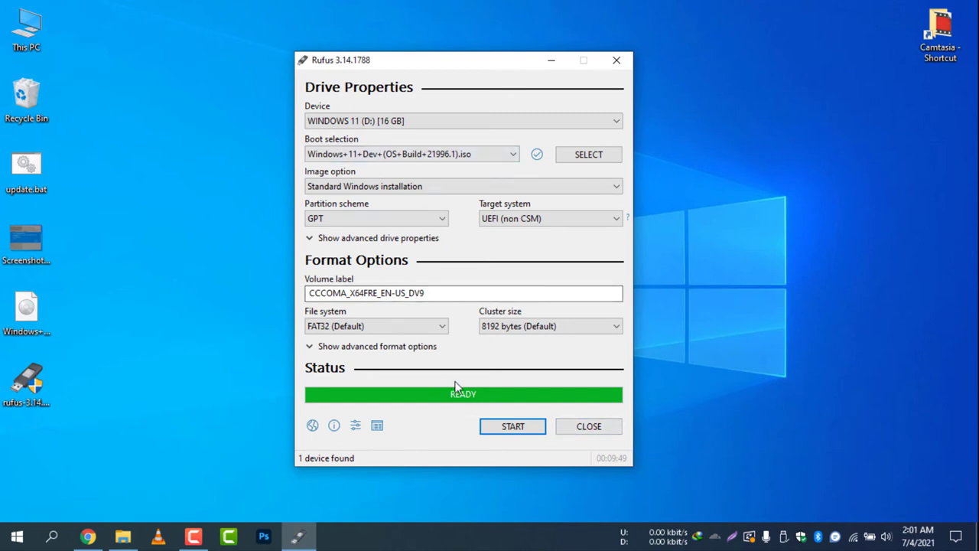
click(591, 427)
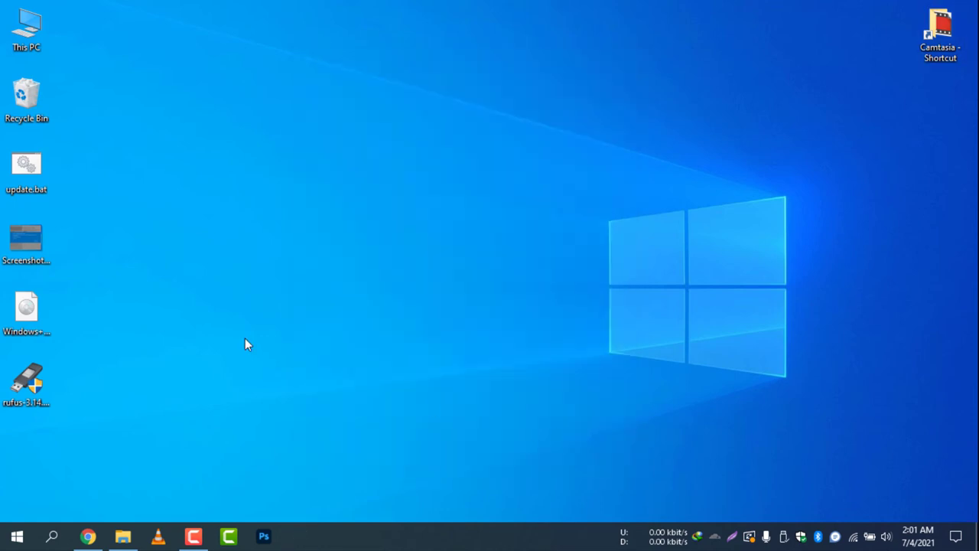
double_click(26, 27)
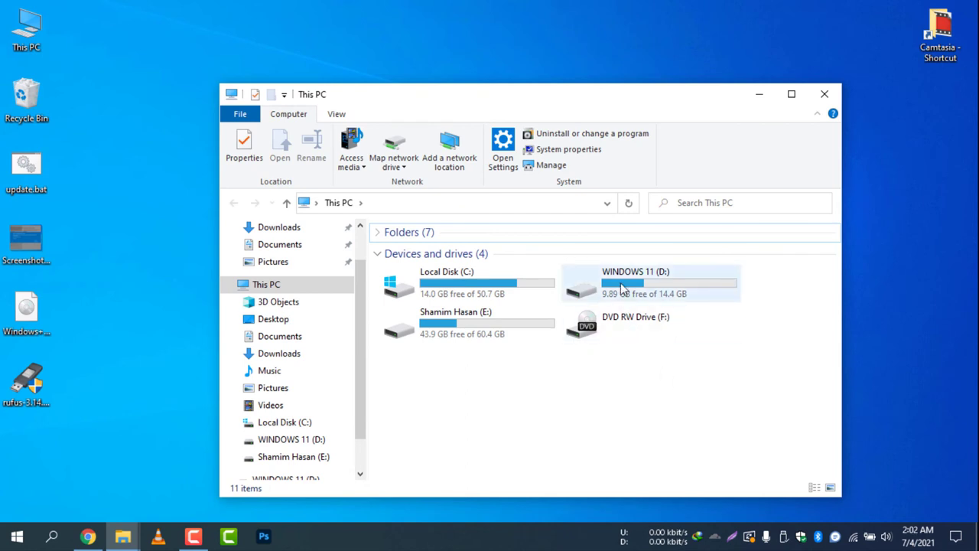
double_click(621, 289)
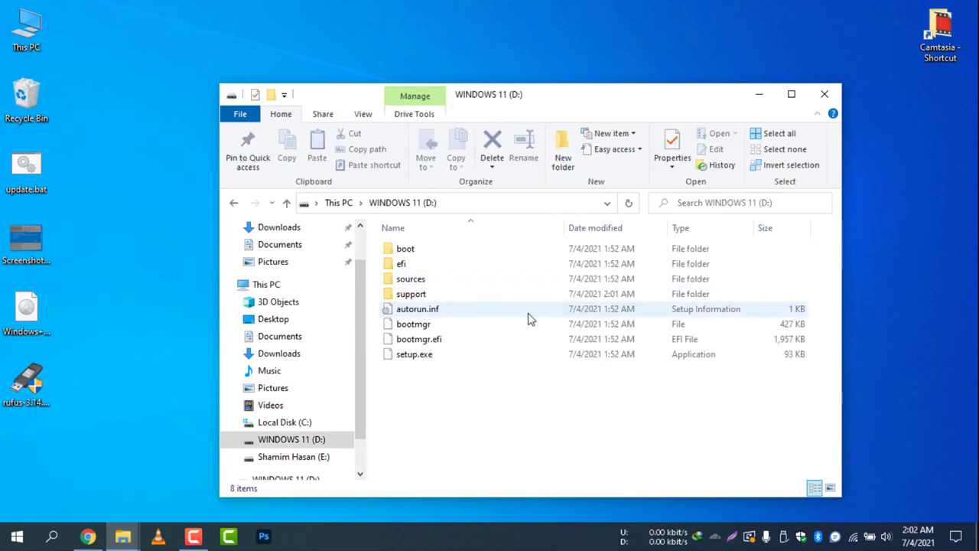
click(234, 203)
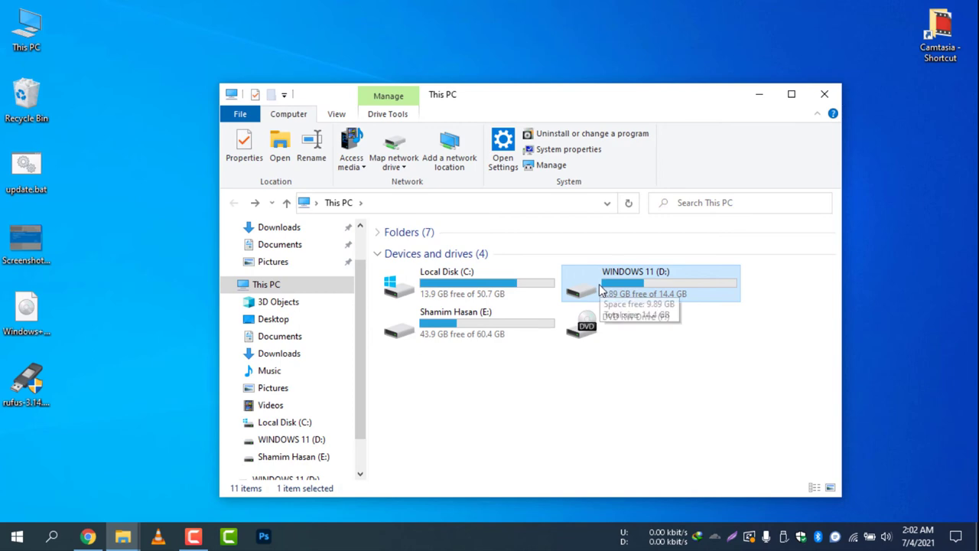
double_click(601, 288)
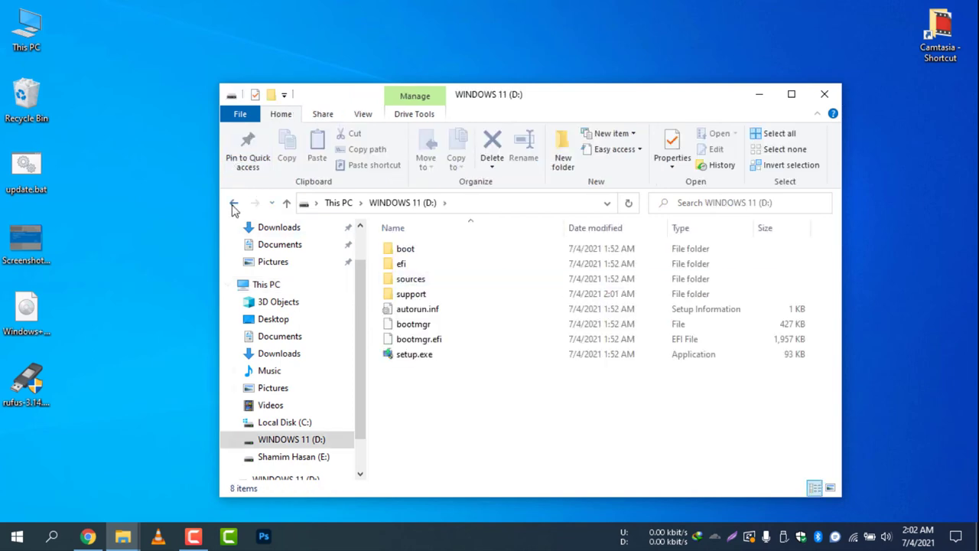
click(234, 203)
click(825, 94)
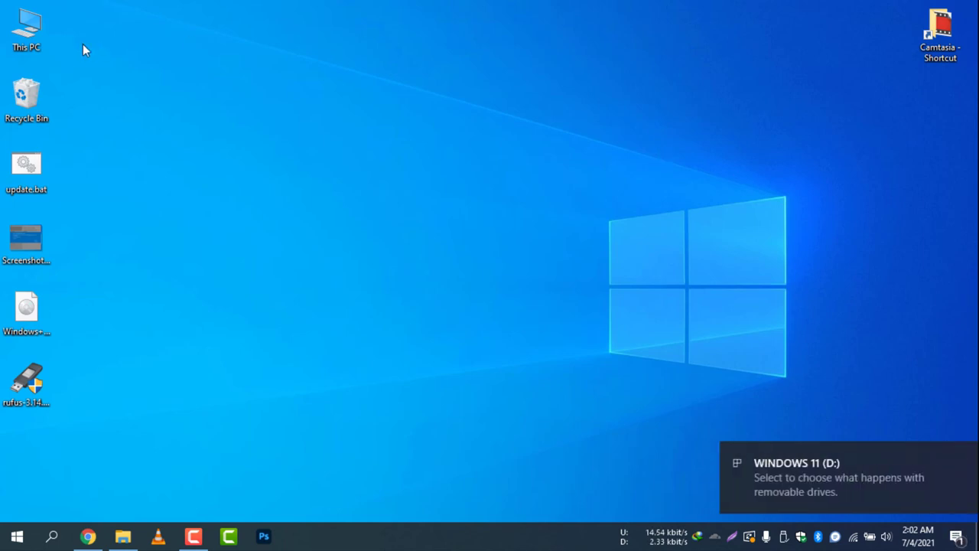
Dismiss the removable-drive notification and open WINDOWS 11 (D:) from This PC, listing its 8 setup items.
click(772, 472)
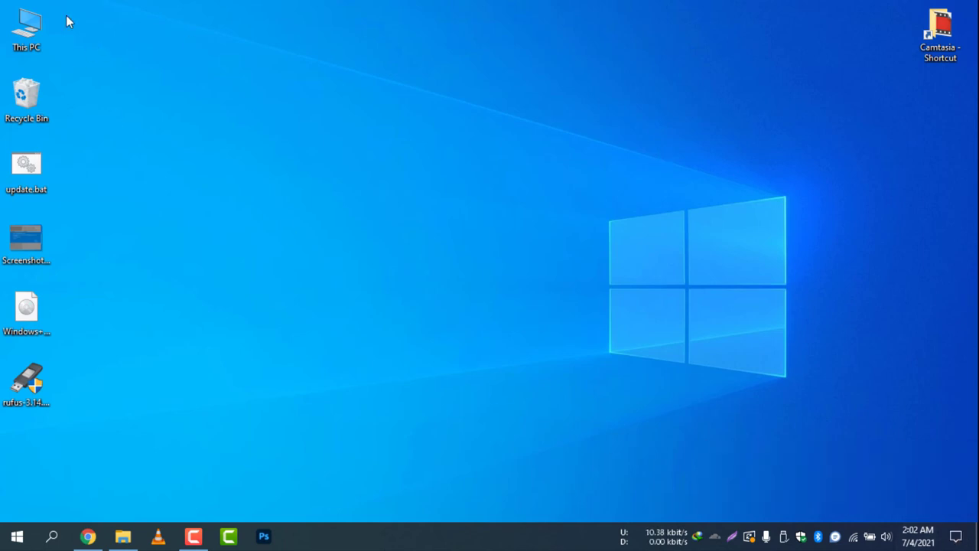
double_click(22, 30)
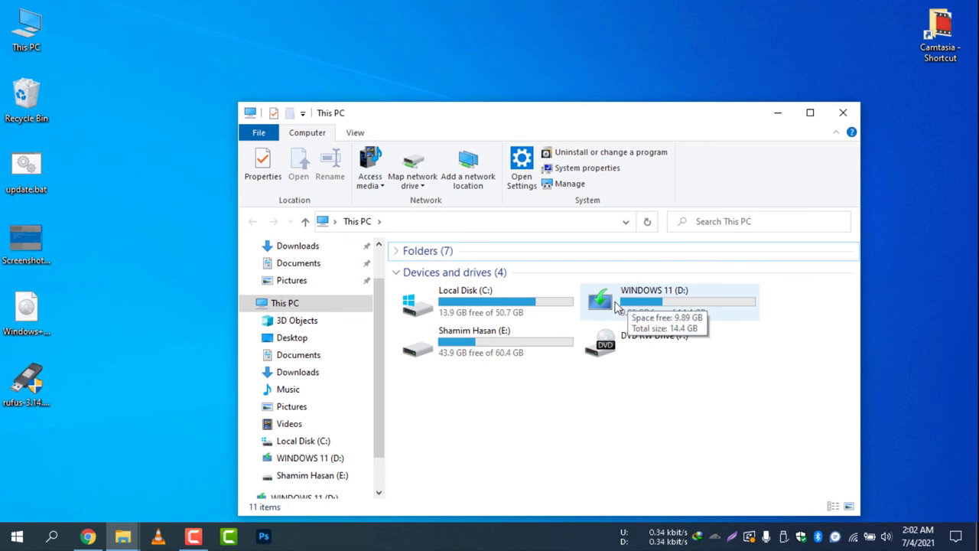
double_click(618, 305)
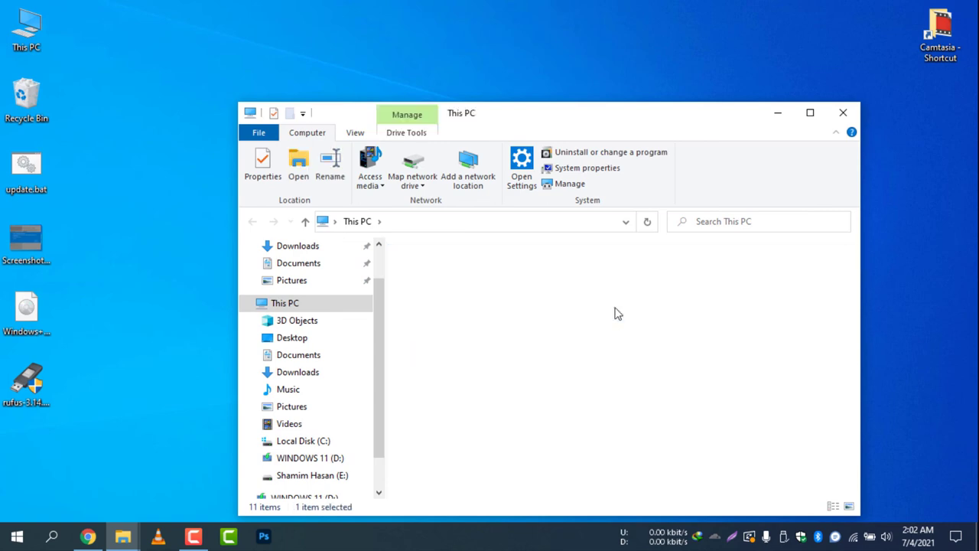
click(253, 221)
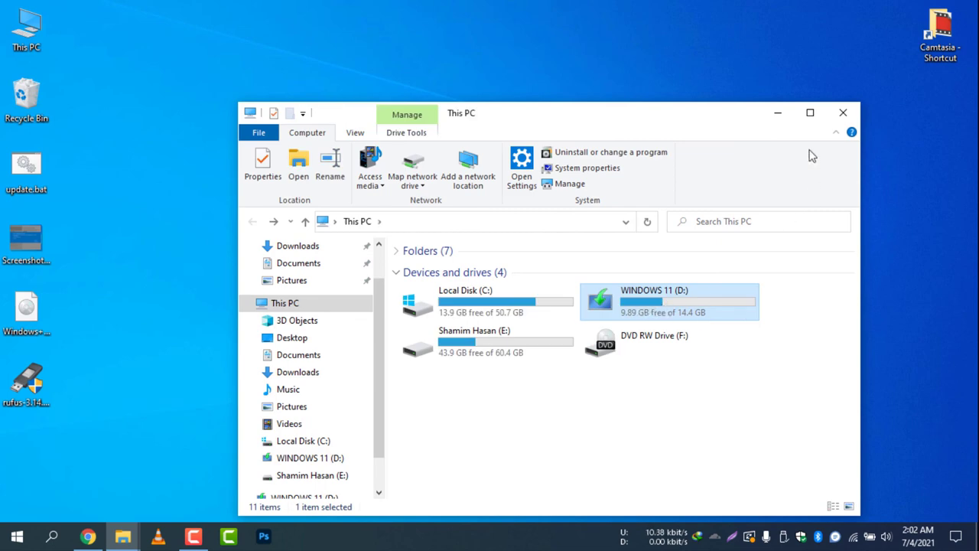
click(844, 112)
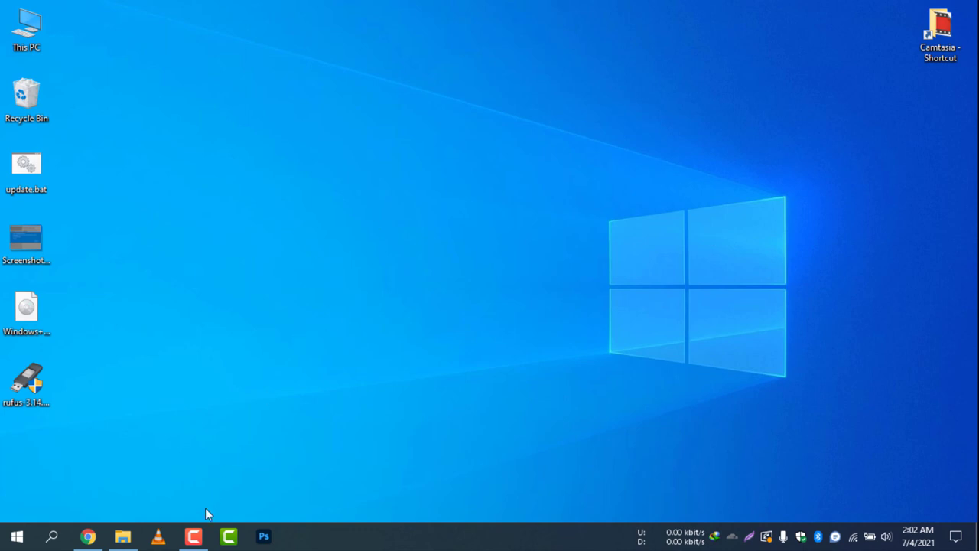
click(194, 535)
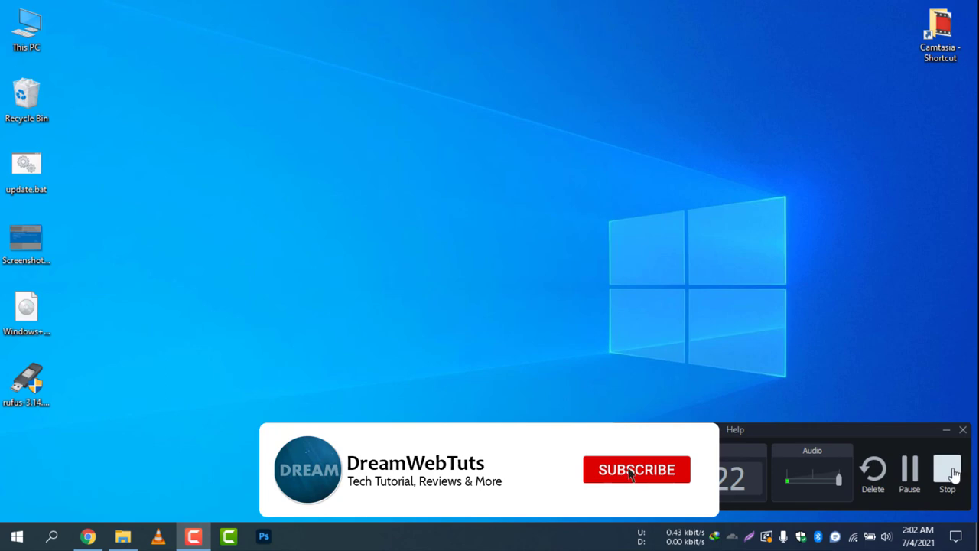
double_click(26, 31)
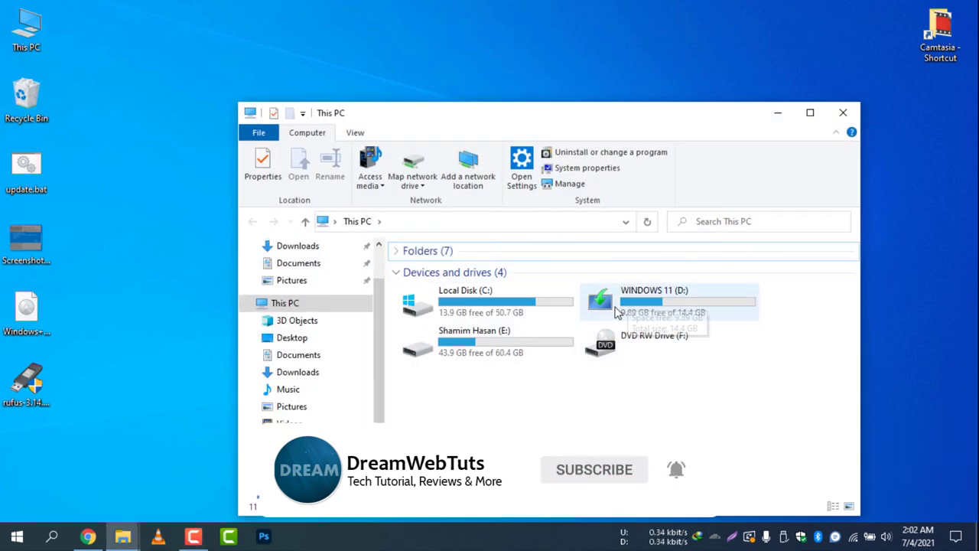
double_click(618, 304)
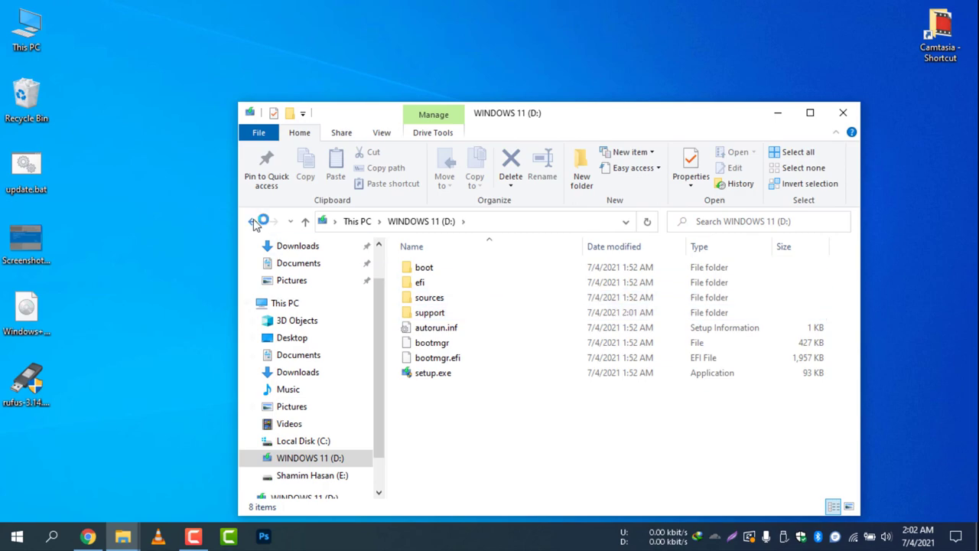